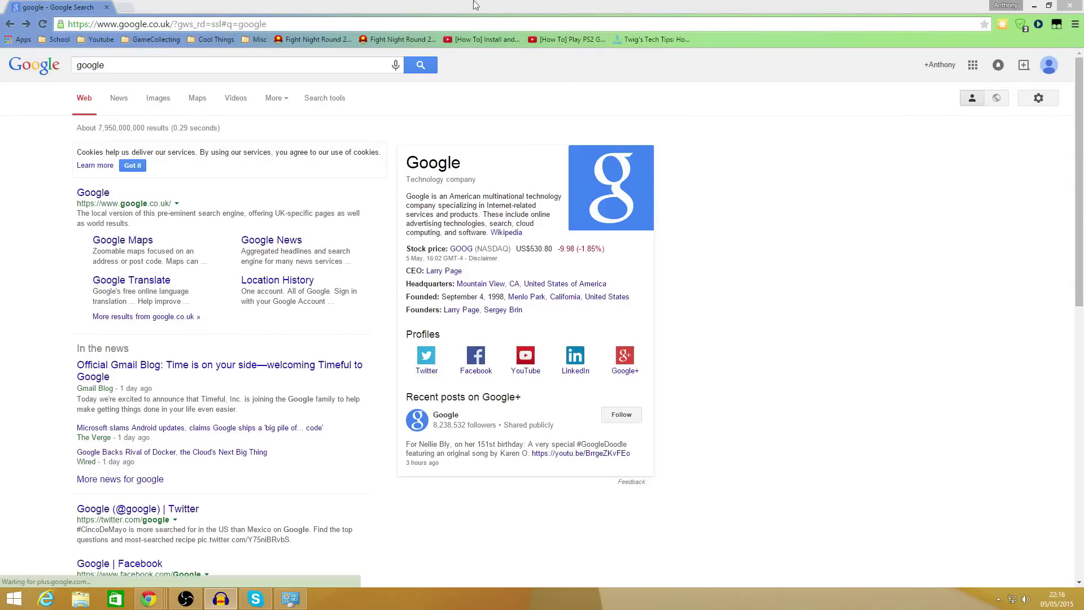
# - Focus the Google search box on the results page for 'google' in Chrome
pyautogui.click(183, 69)
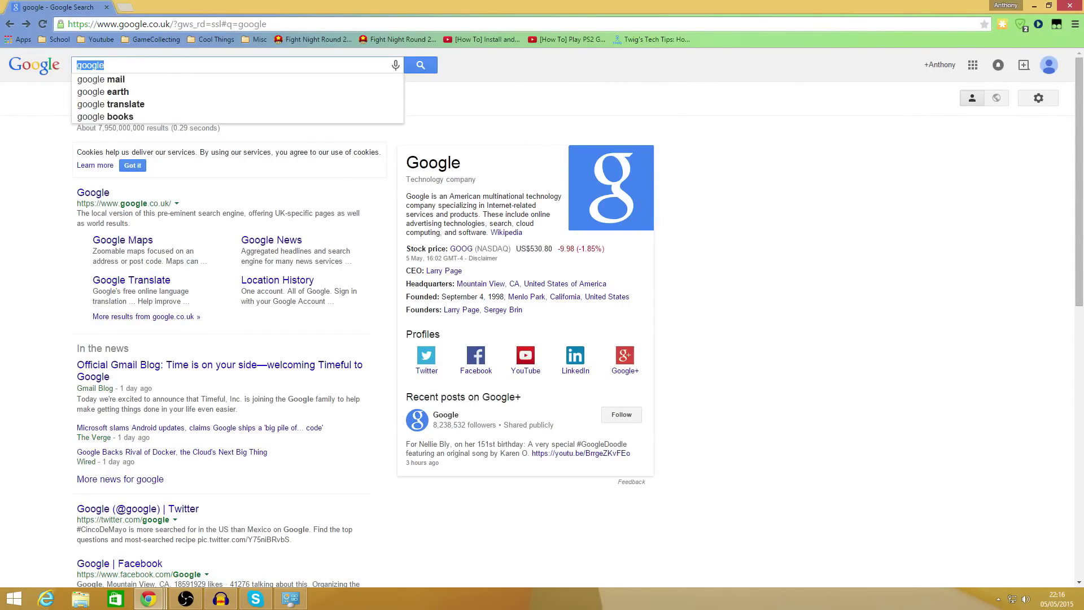
# - Search for 'xbox 360 controller drivers' and open Microsoft's Xbox 360 Controller for Windows downloads page
pyautogui.write('xbox 360 controller drivers')
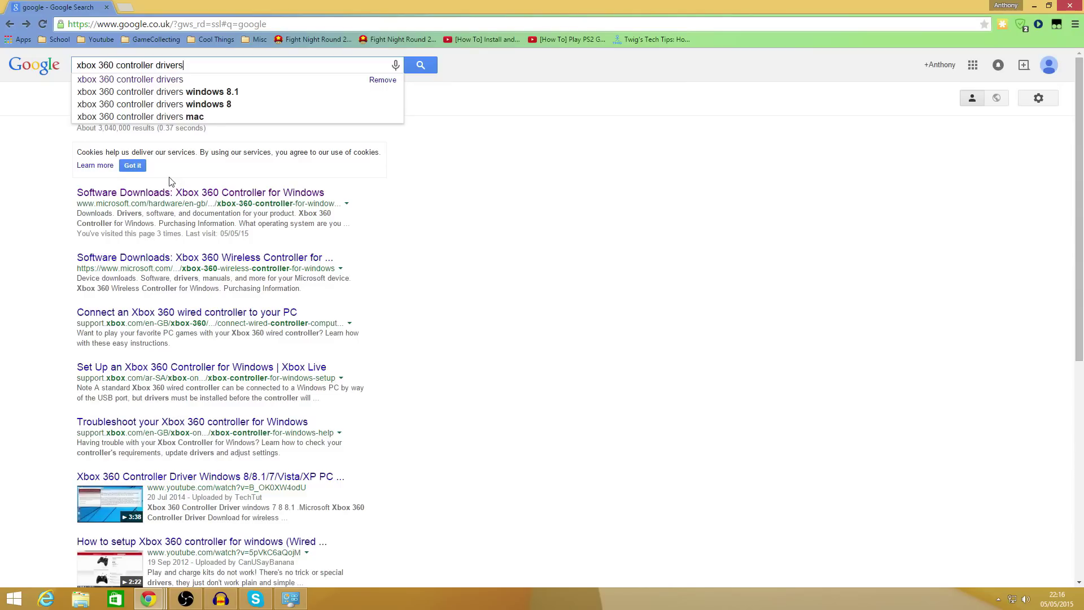
pyautogui.click(420, 65)
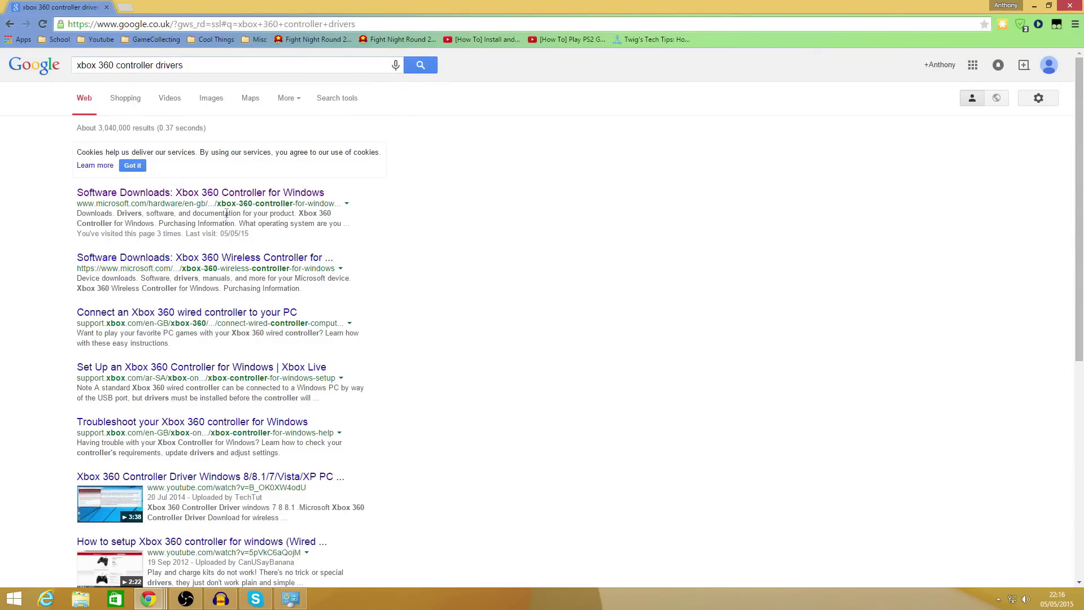
pyautogui.click(238, 192)
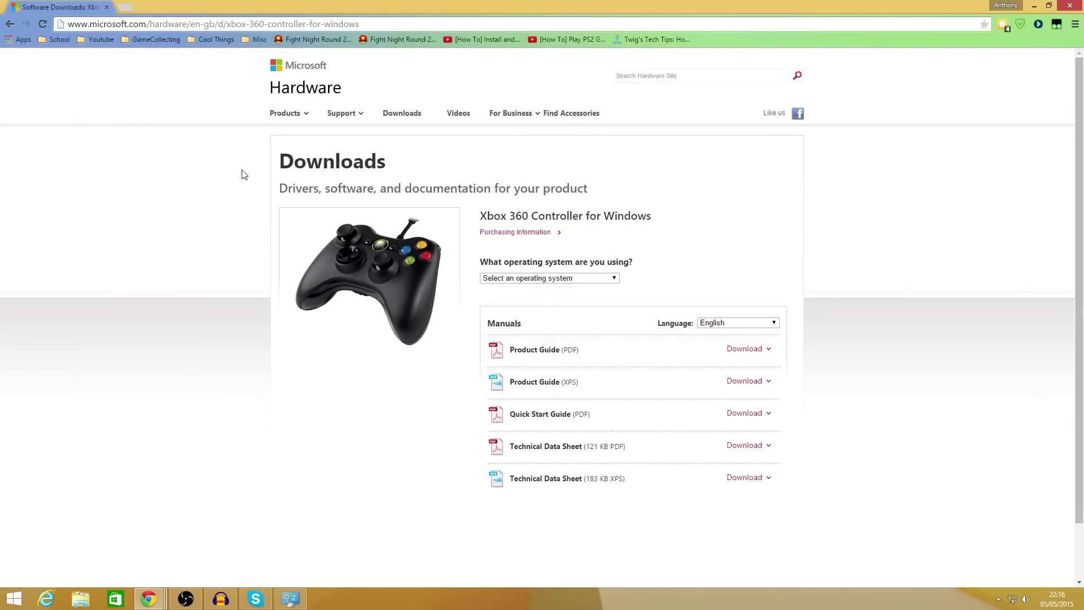
# - Download the Windows 7 (64-bit only) Xbox 360 Accessories Software, keep it, and run the installer
pyautogui.click(568, 279)
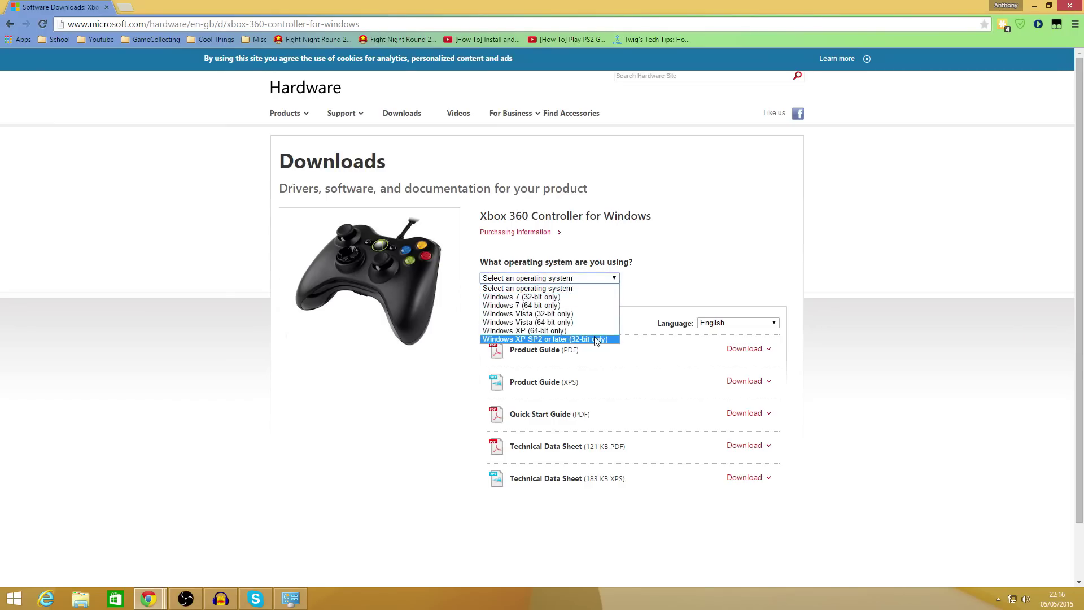
pyautogui.click(573, 305)
pyautogui.click(744, 350)
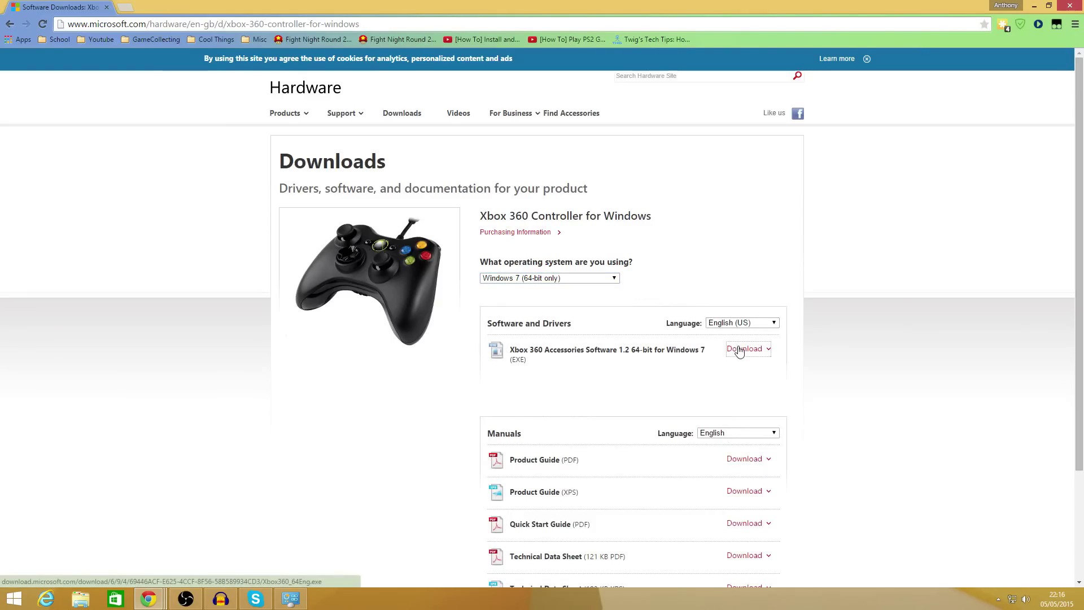
pyautogui.click(209, 575)
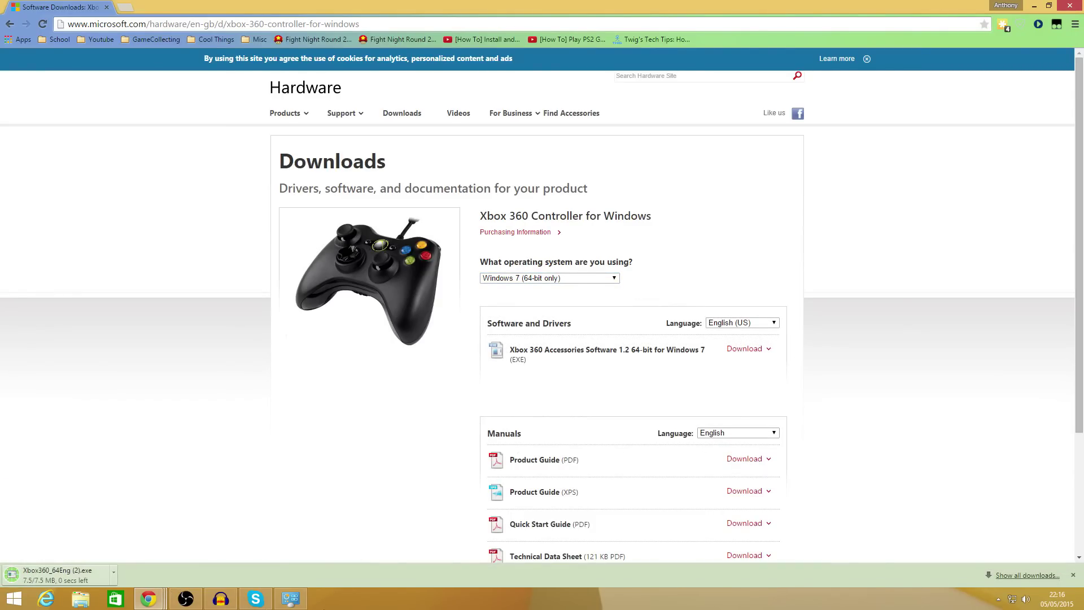
pyautogui.click(36, 576)
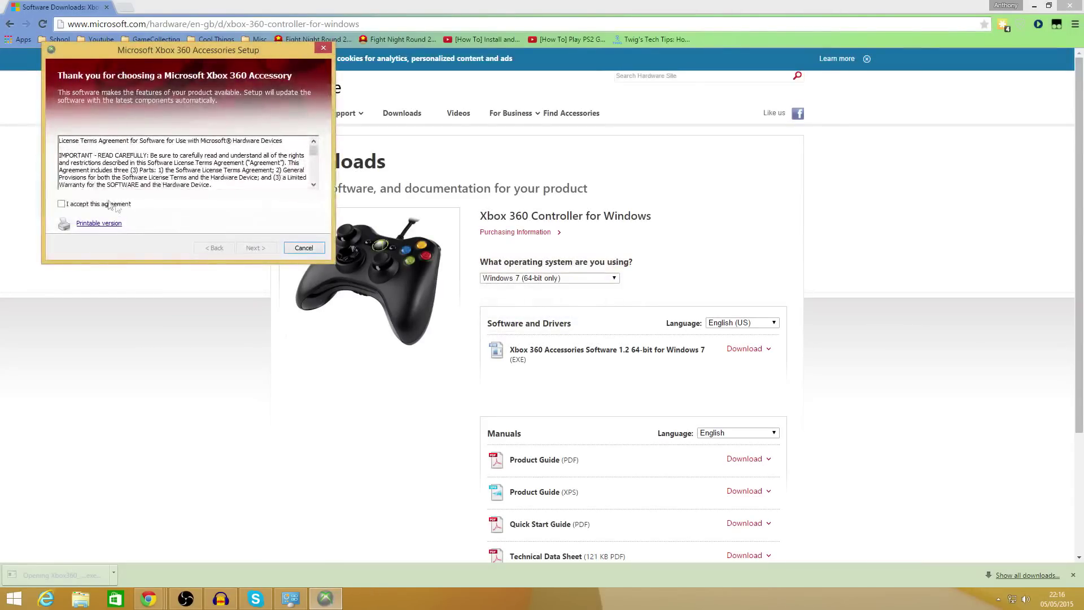
# - Accept the licence, install the Xbox 360 Accessories Software, finish setup, and return to Google's homepage
pyautogui.click(110, 205)
pyautogui.click(248, 250)
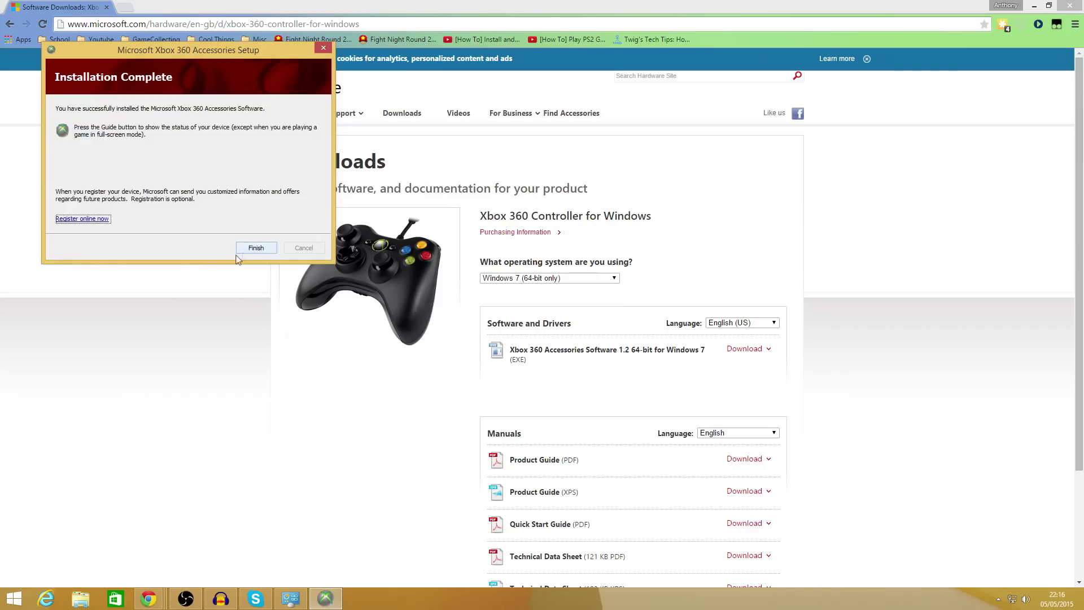
pyautogui.click(266, 248)
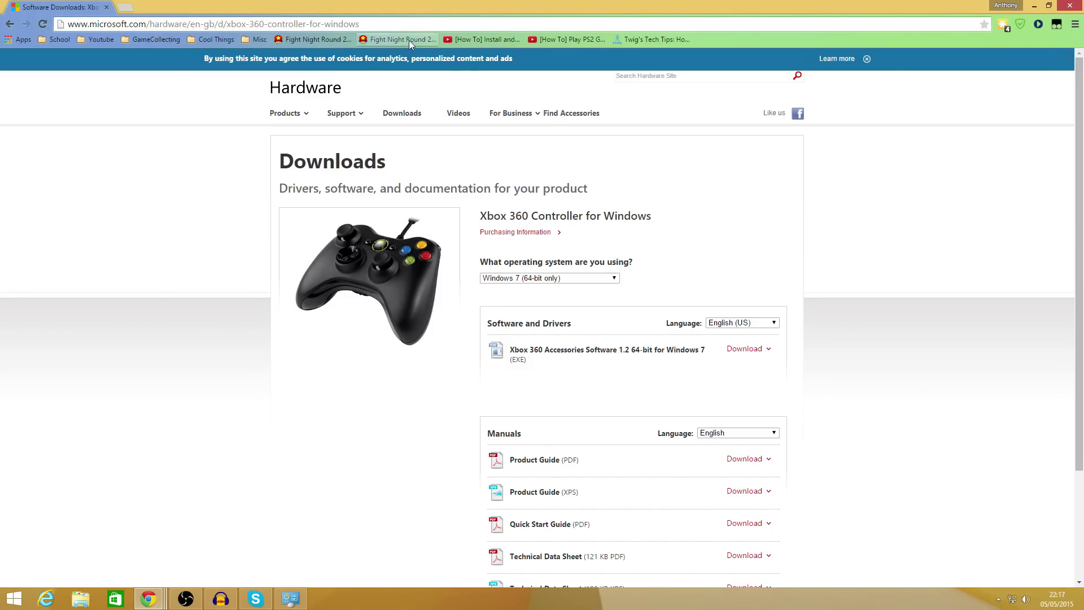
pyautogui.hotkey('alt', 'Home')
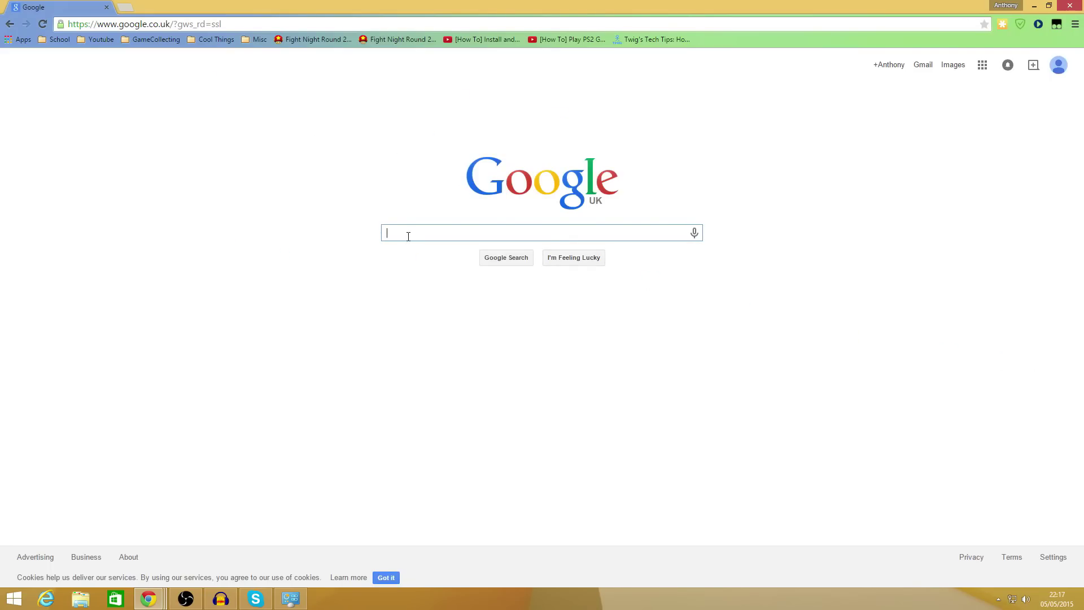
# - Search 'scP DS3 package', open the PCSX2 XInput Wrapper for DS3 thread, and download the latest version
pyautogui.write('scP ')
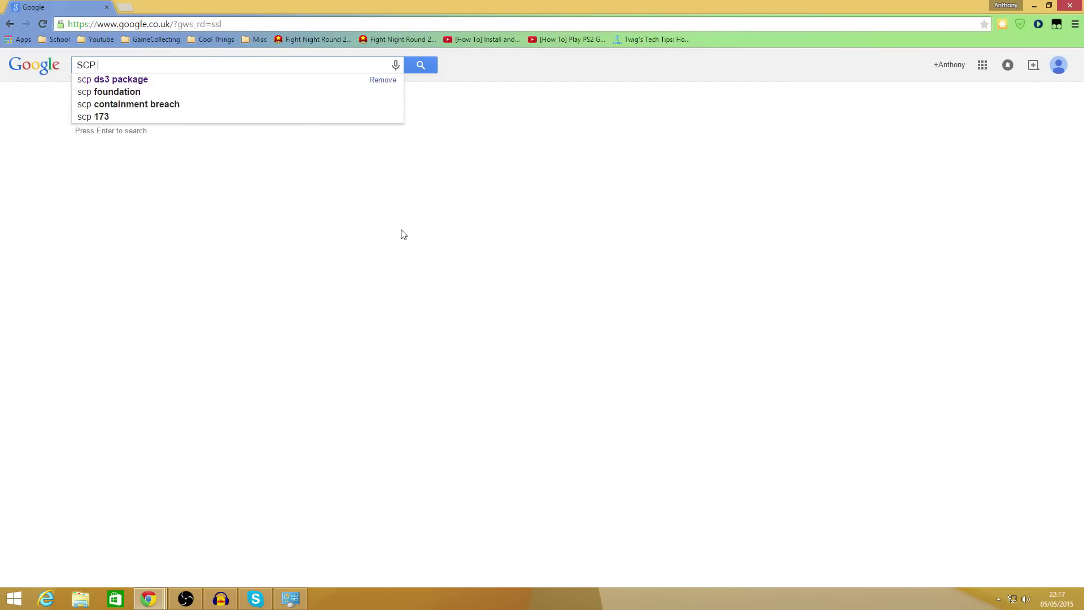
pyautogui.write('DS3 ')
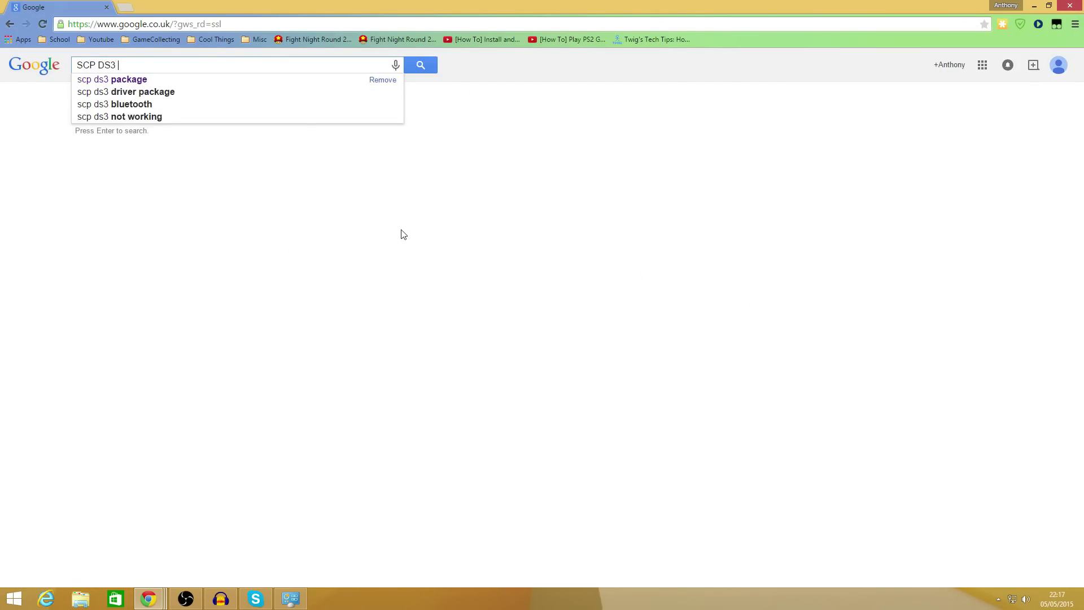
pyautogui.write('package')
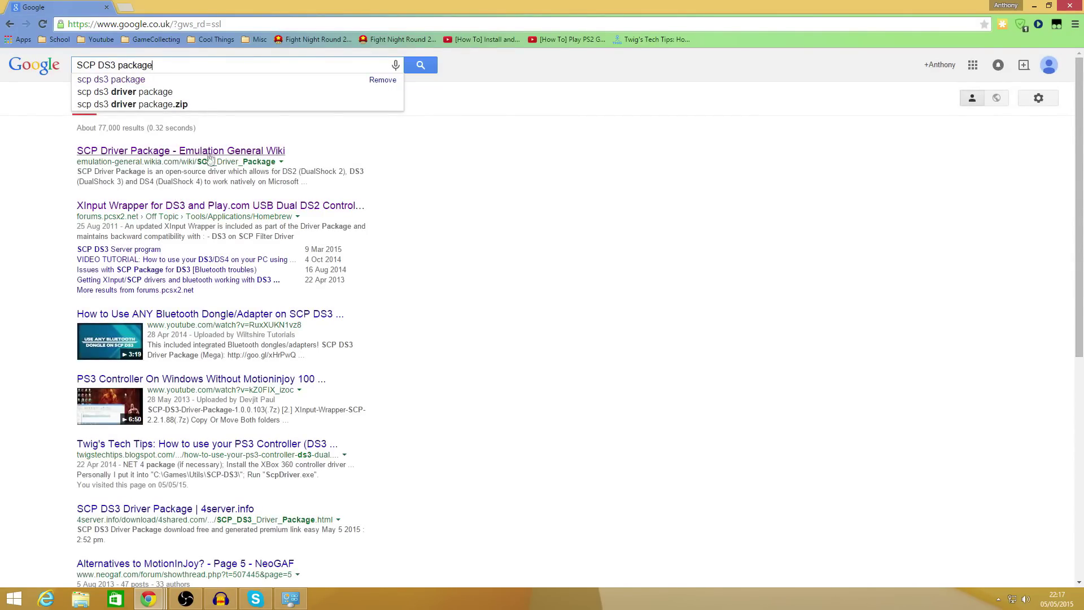
pyautogui.click(239, 207)
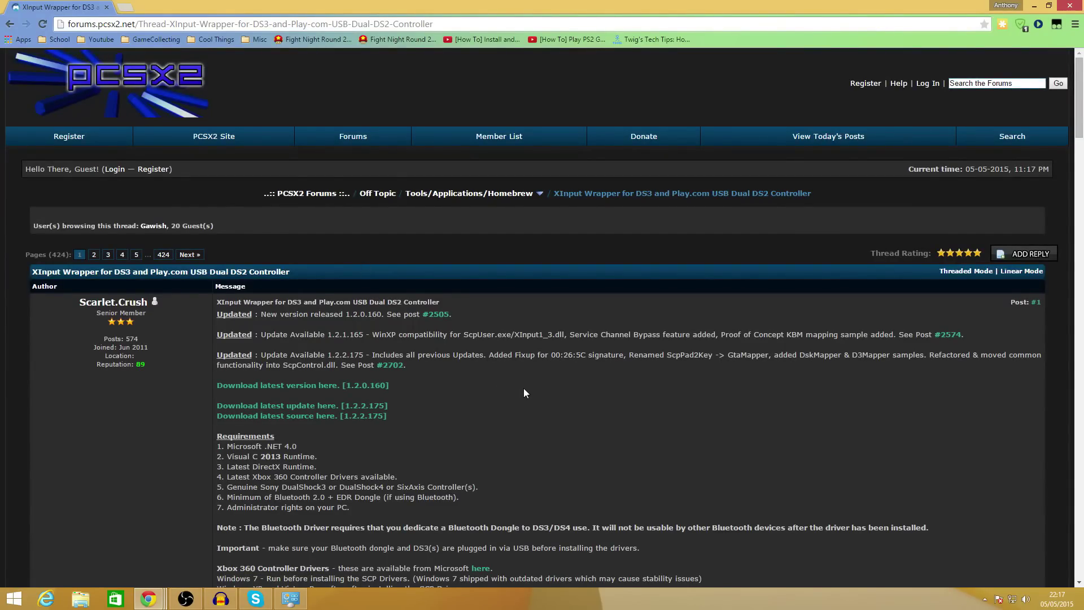
pyautogui.click(318, 387)
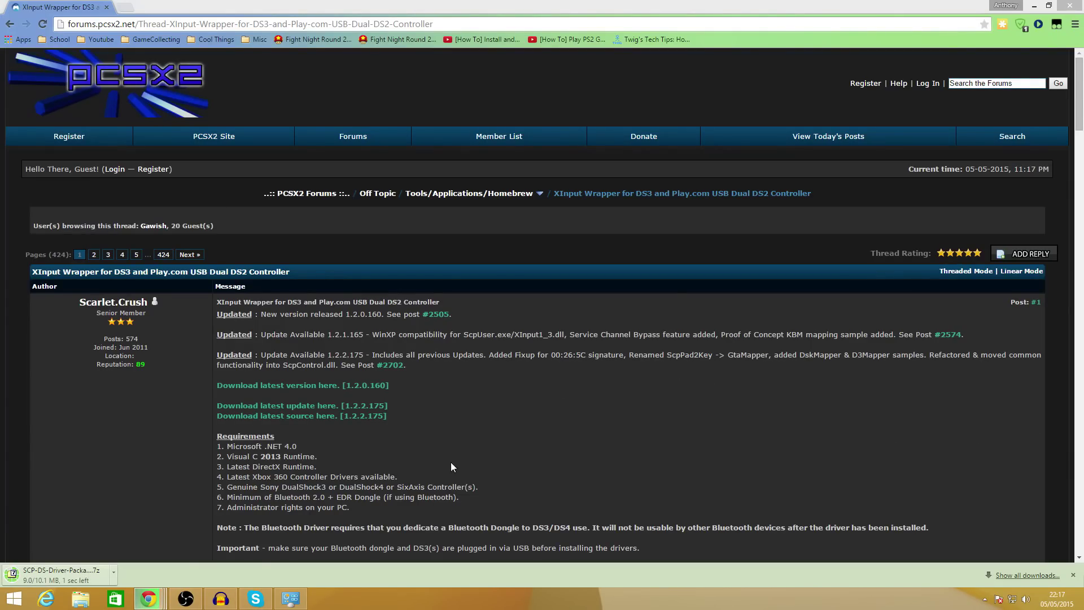
# - Minimize Chrome and Programs and Features to reveal the desktop
pyautogui.click(1033, 6)
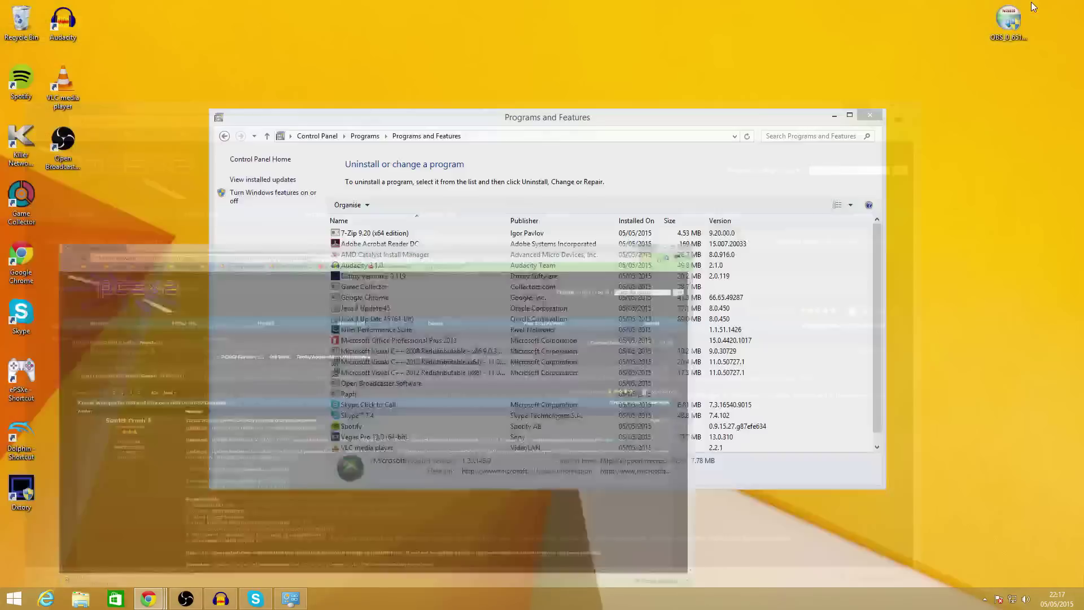
pyautogui.click(834, 116)
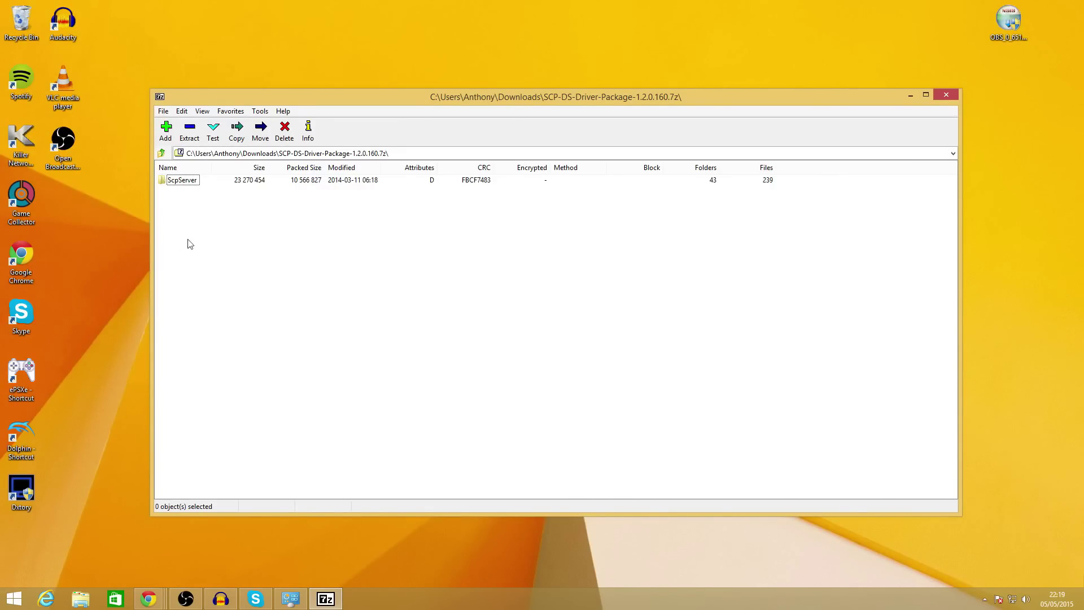
# - Copy the bin folder from the archive's ScpServer folder to C:\, then open a new File Explorer window
pyautogui.doubleClick(192, 182)
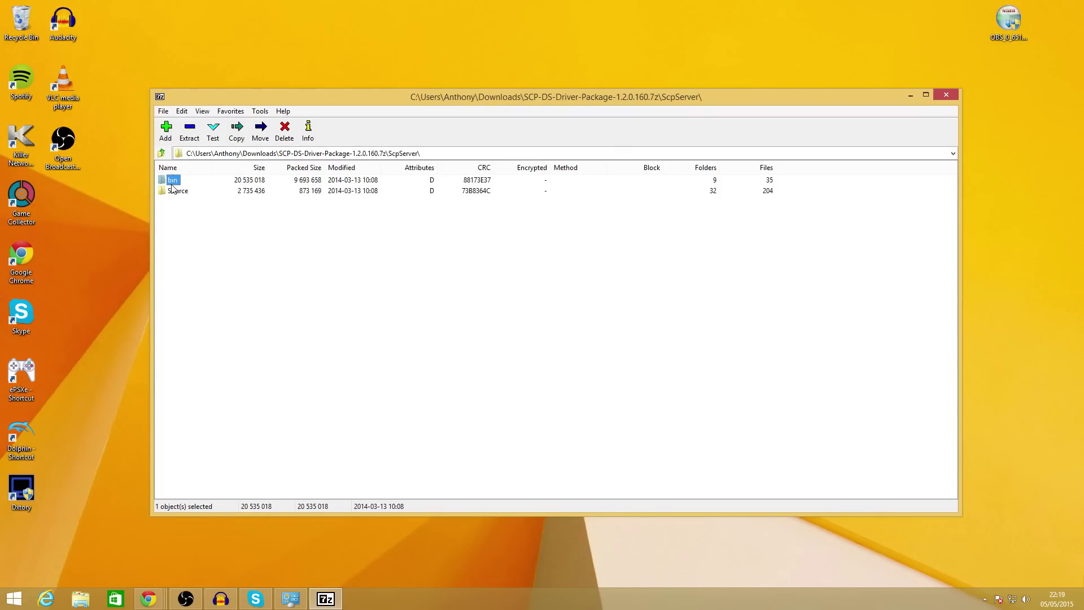
pyautogui.rightClick(175, 181)
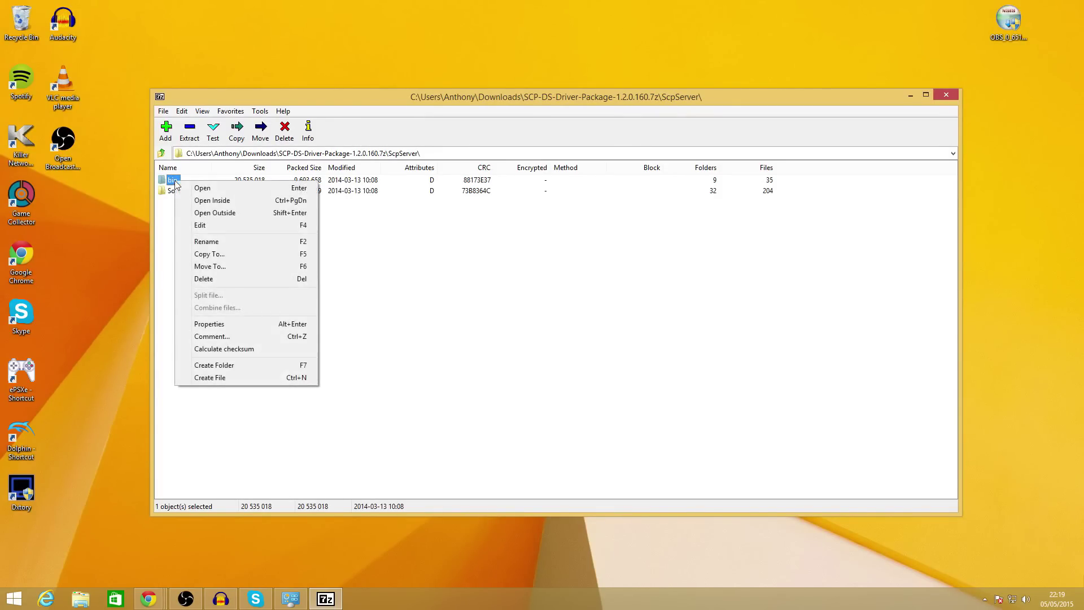
pyautogui.click(221, 254)
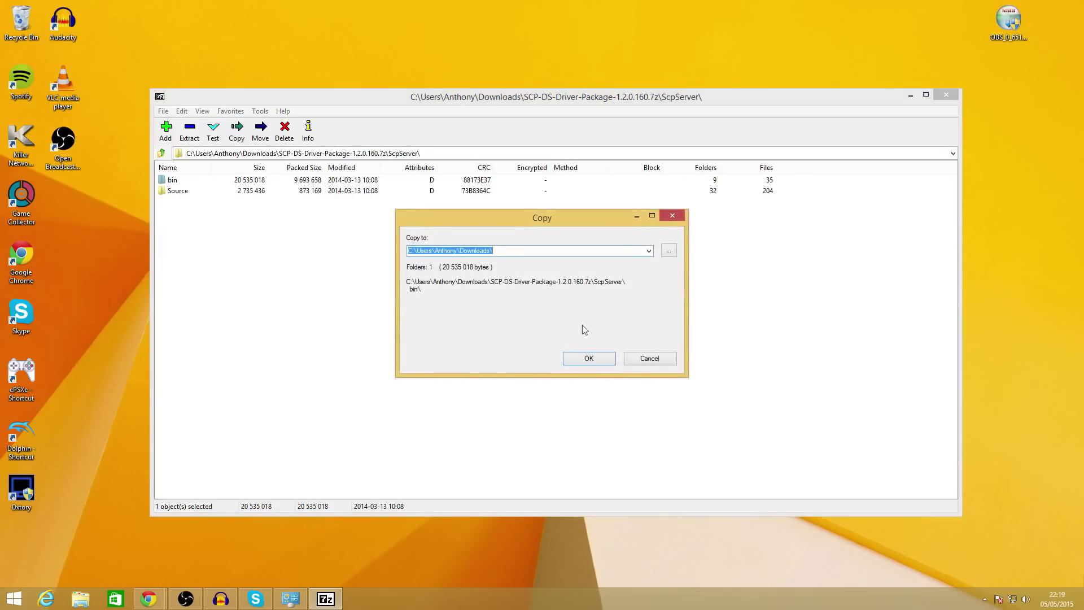
pyautogui.press('BackSpace')
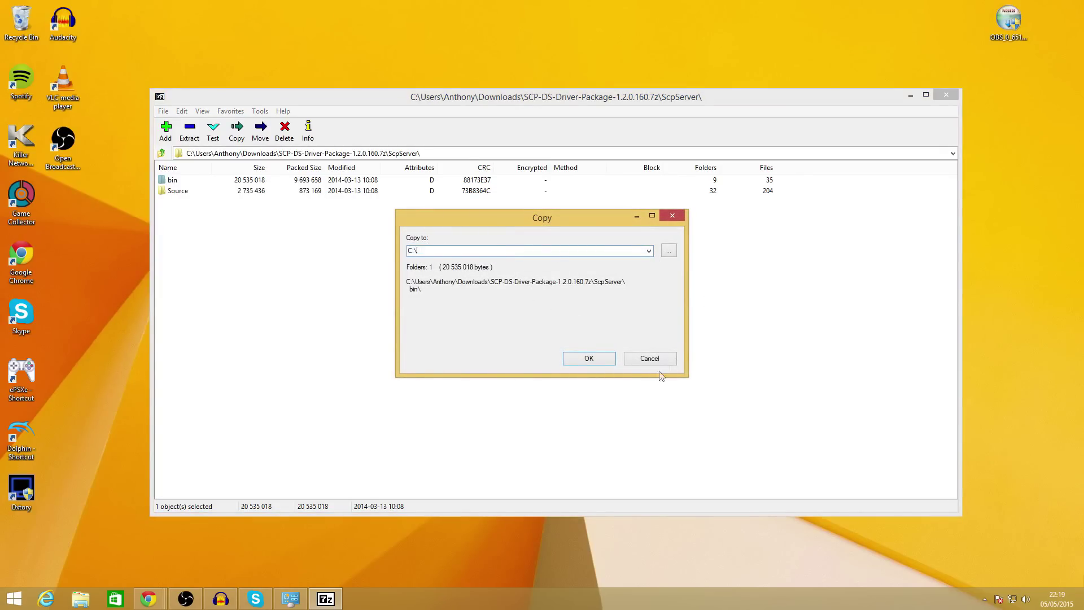
pyautogui.click(593, 358)
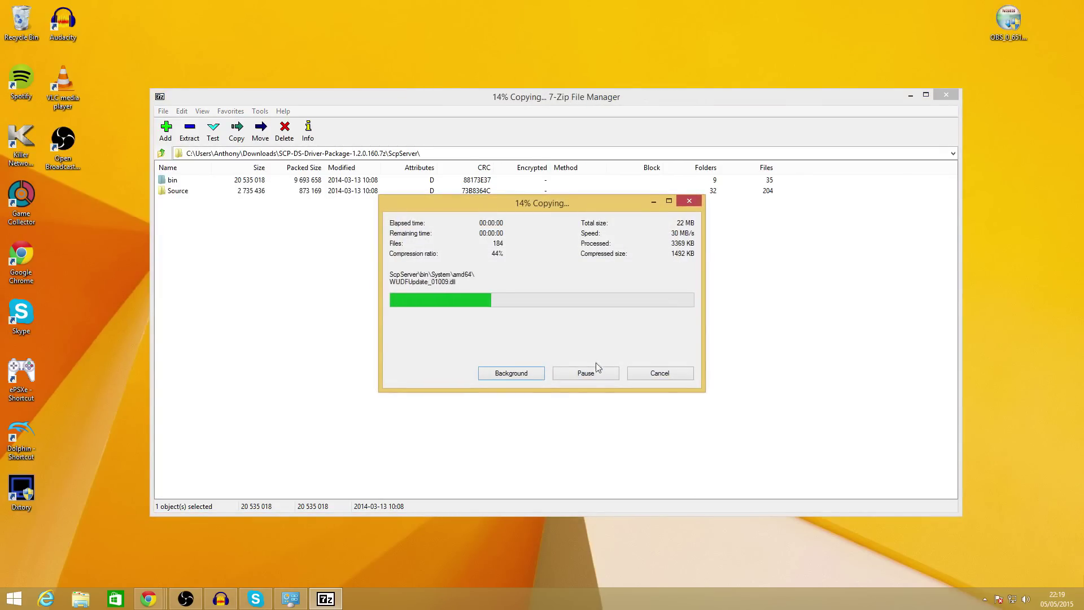
pyautogui.rightClick(81, 598)
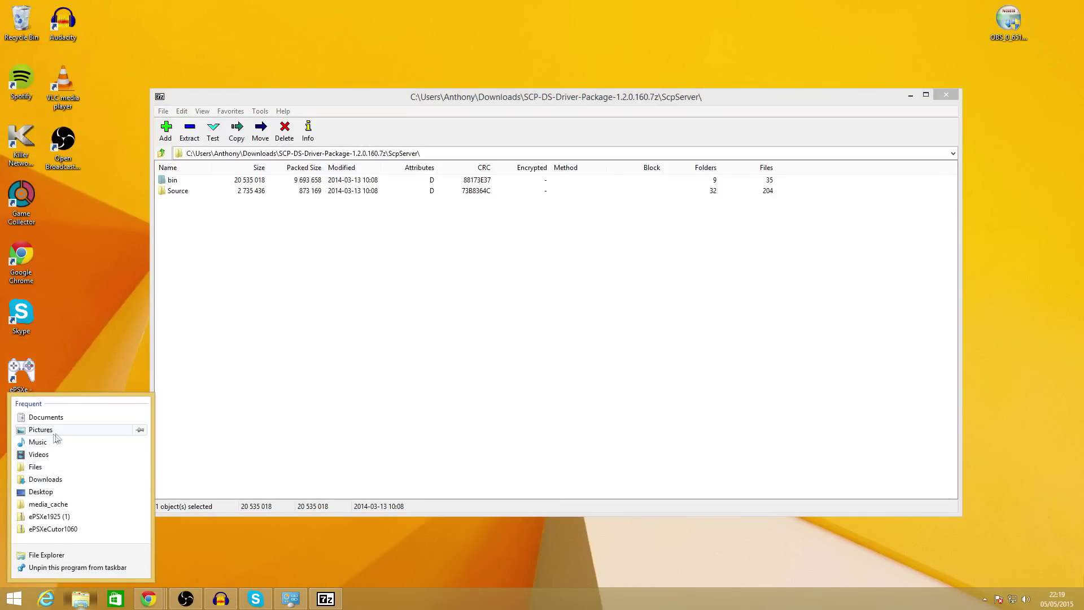
pyautogui.click(56, 555)
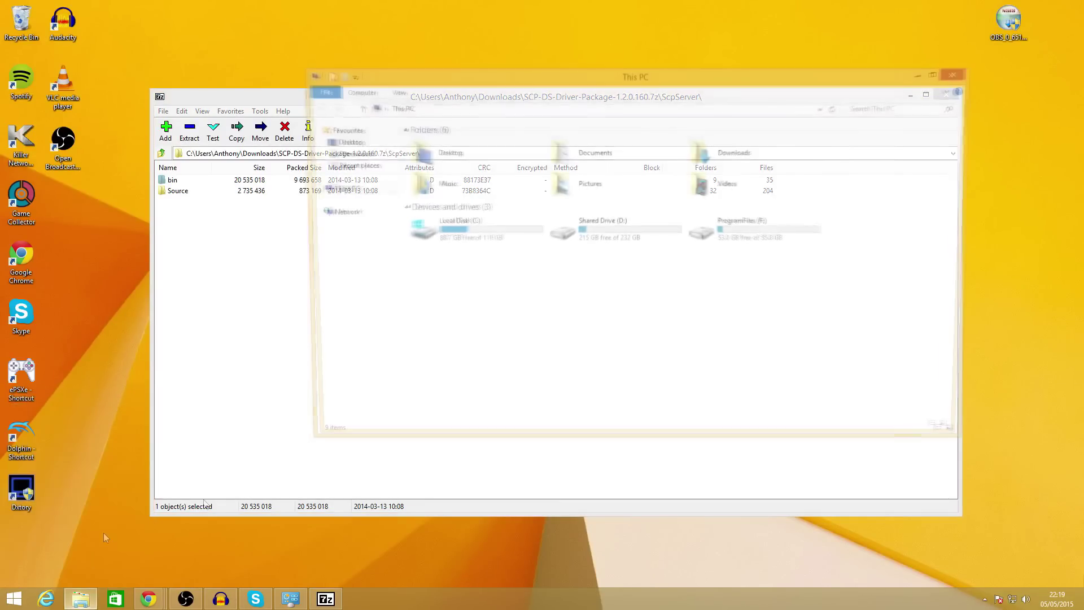
# - Browse to C:\bin in File Explorer and launch ScpDriver
pyautogui.doubleClick(478, 234)
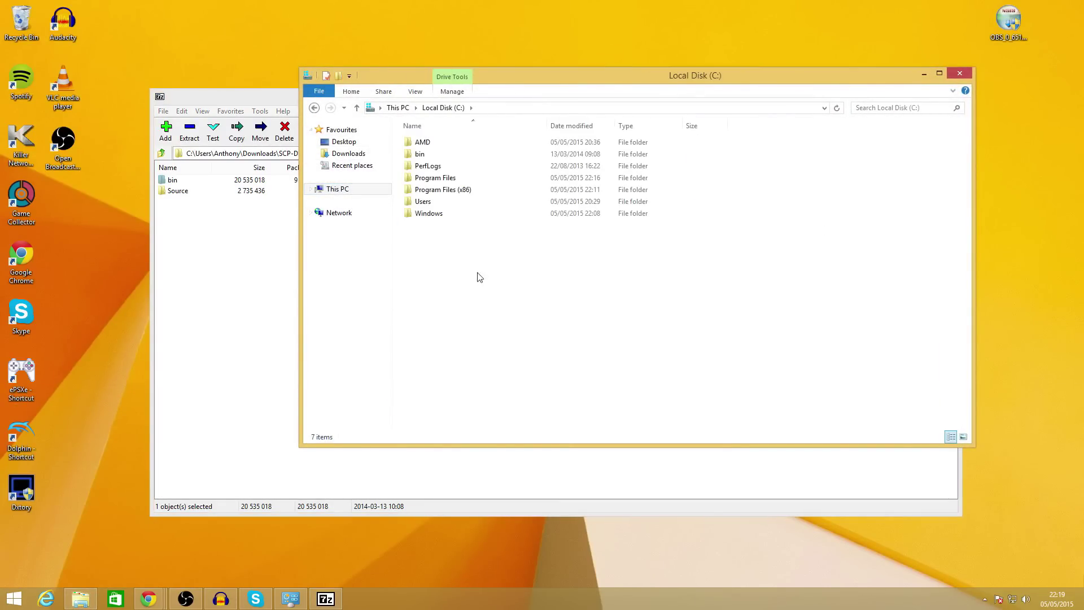
pyautogui.doubleClick(453, 157)
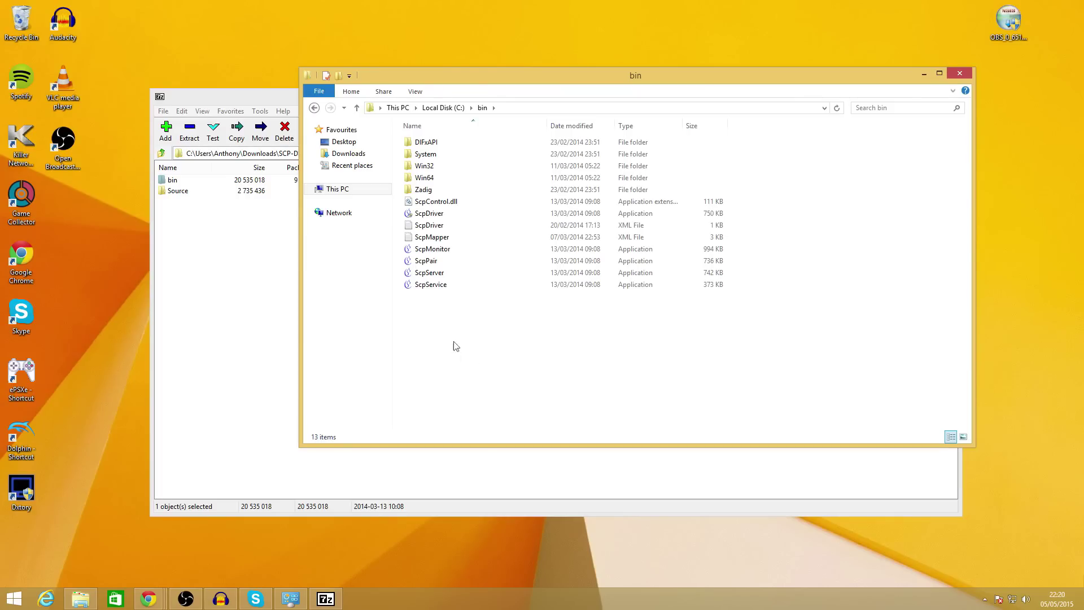
pyautogui.doubleClick(441, 214)
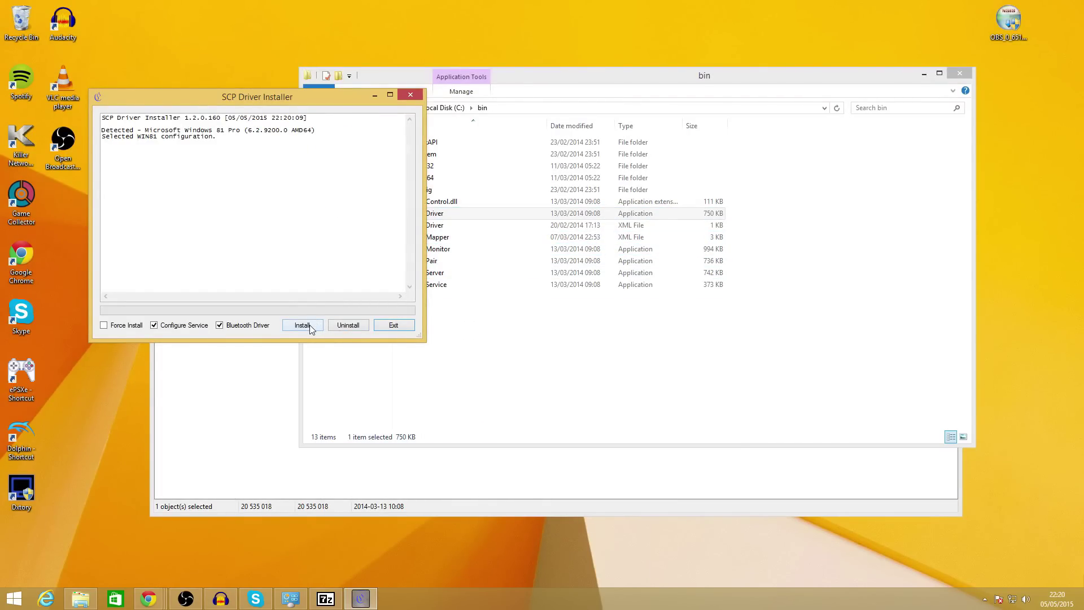
# - Install the SCP drivers, approving the Windows Security prompt, and exit after Install Succeeded
pyautogui.click(302, 325)
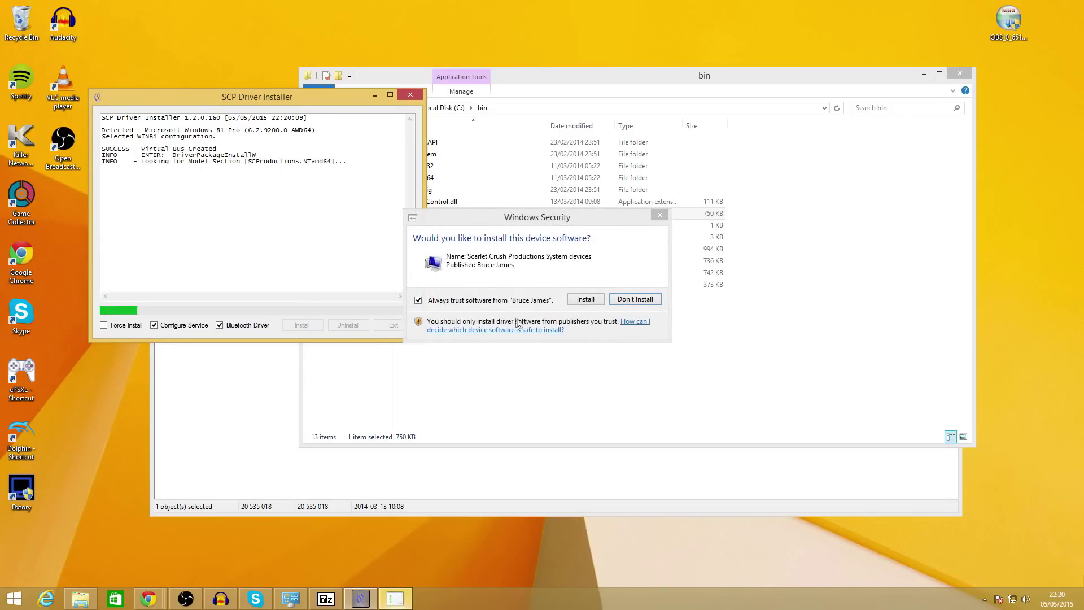
pyautogui.click(586, 300)
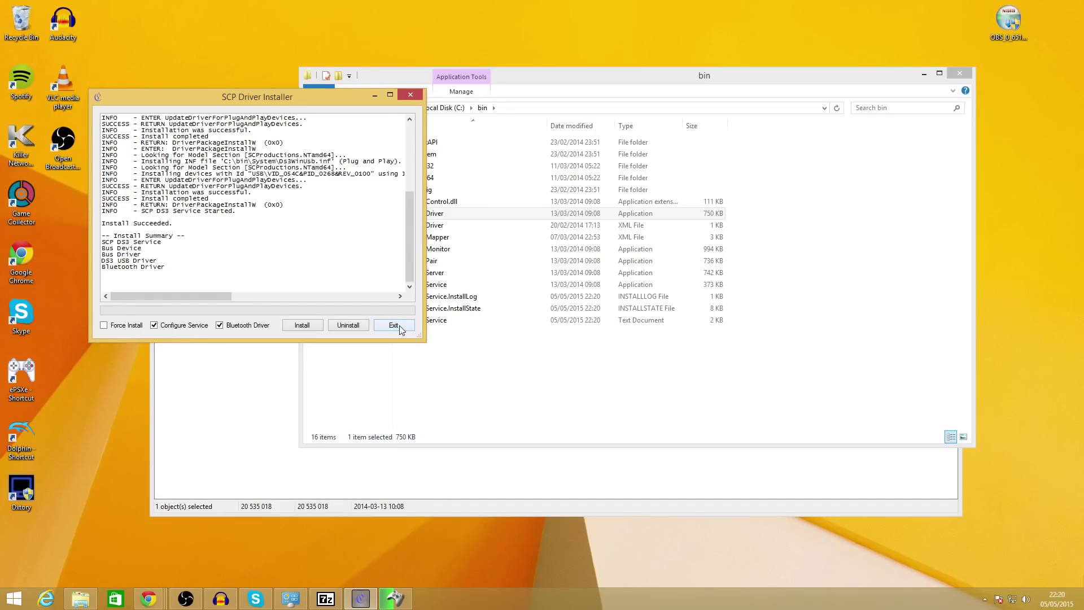
pyautogui.click(393, 326)
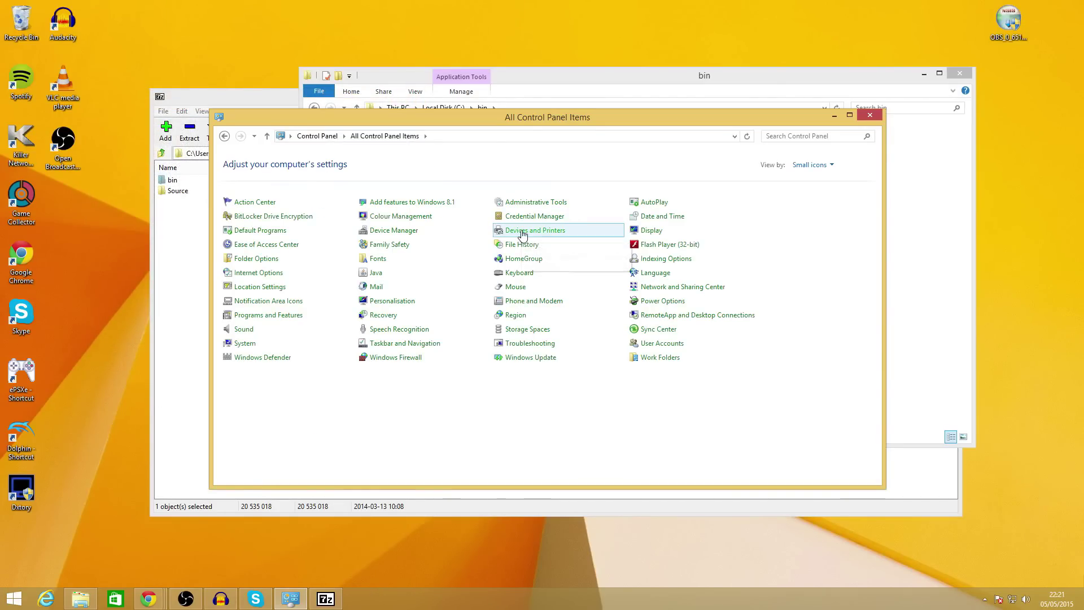
# - In Devices and Printers, view and close the PLAYSTATION(R)3 Controller's properties
pyautogui.click(550, 237)
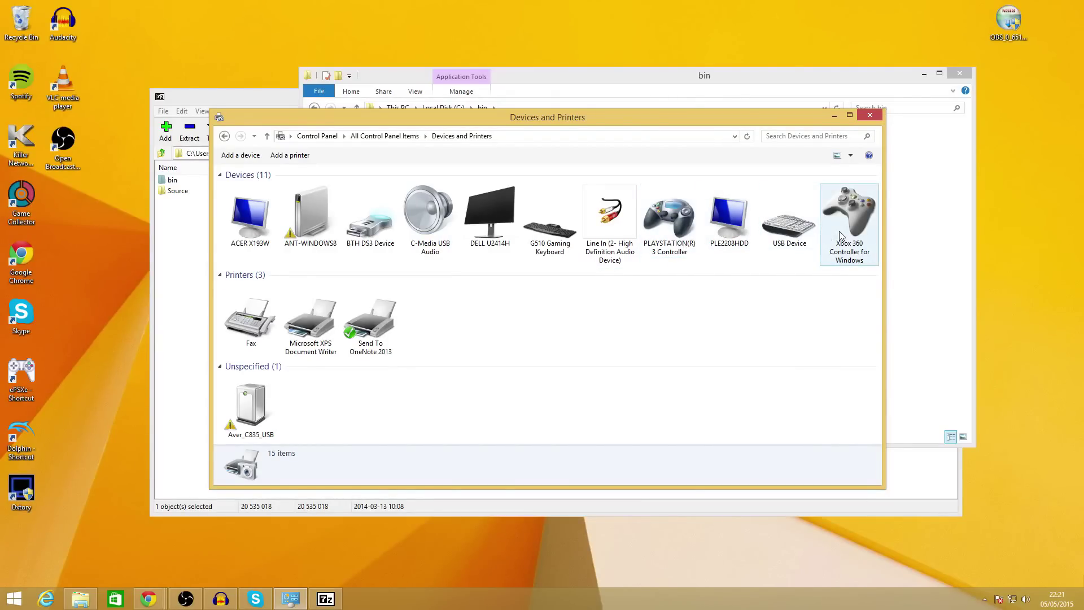
pyautogui.doubleClick(651, 241)
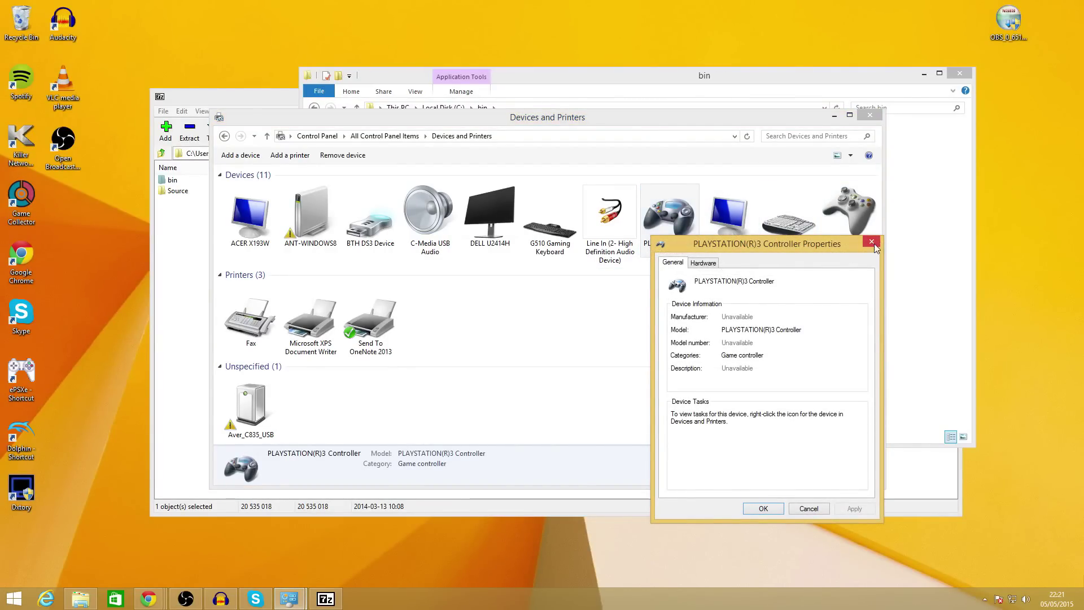
pyautogui.click(871, 242)
pyautogui.rightClick(661, 225)
pyautogui.click(696, 292)
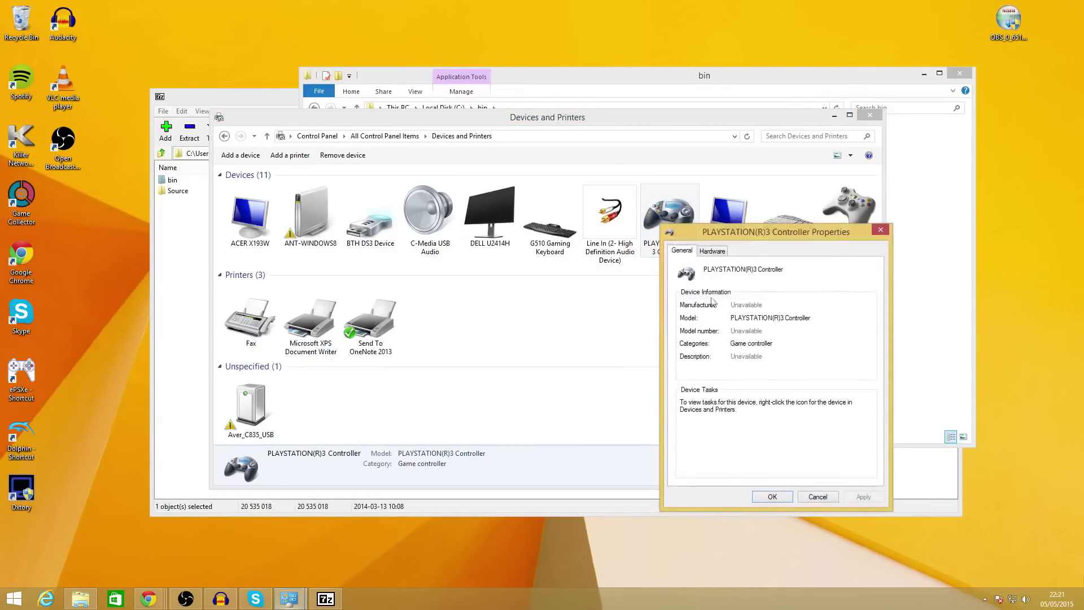
pyautogui.click(881, 231)
# - Check the Xbox 360 Controller's properties, then bring up its Game controller settings
pyautogui.rightClick(850, 214)
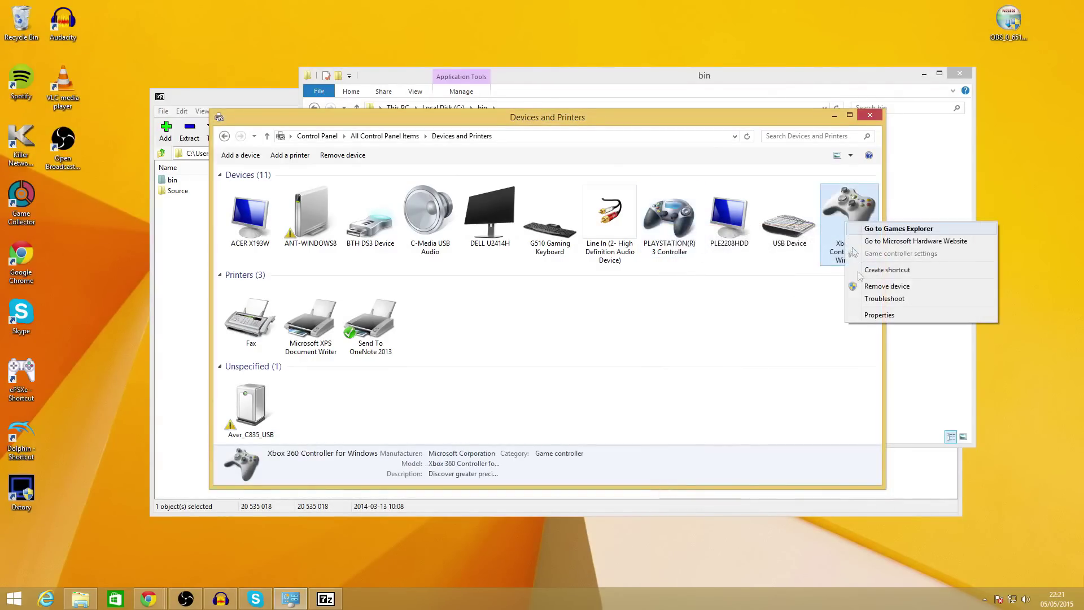
pyautogui.click(879, 312)
pyautogui.click(1065, 228)
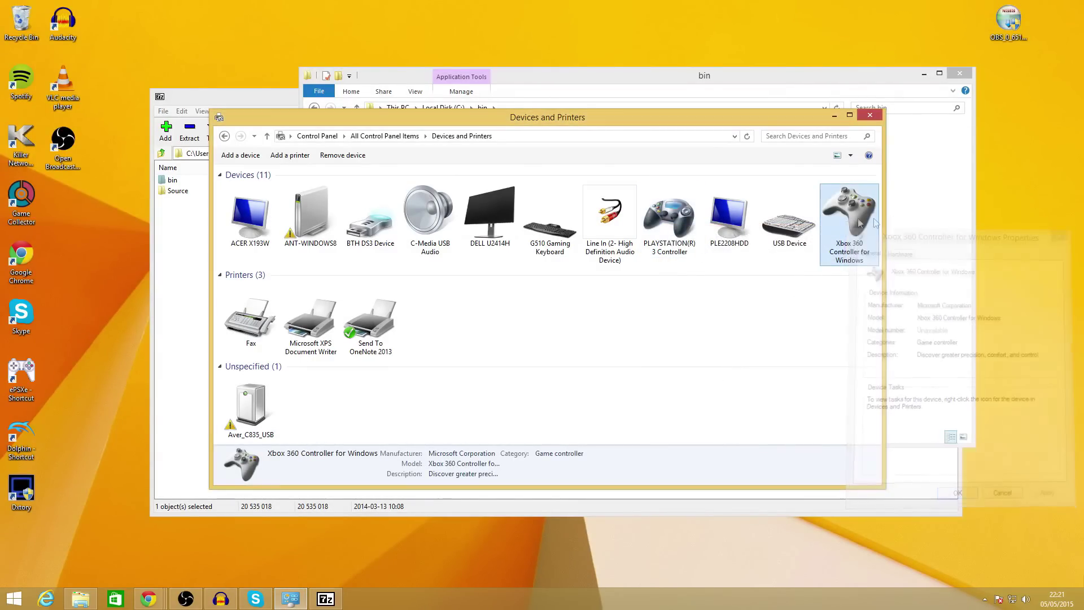
pyautogui.rightClick(852, 220)
pyautogui.click(905, 250)
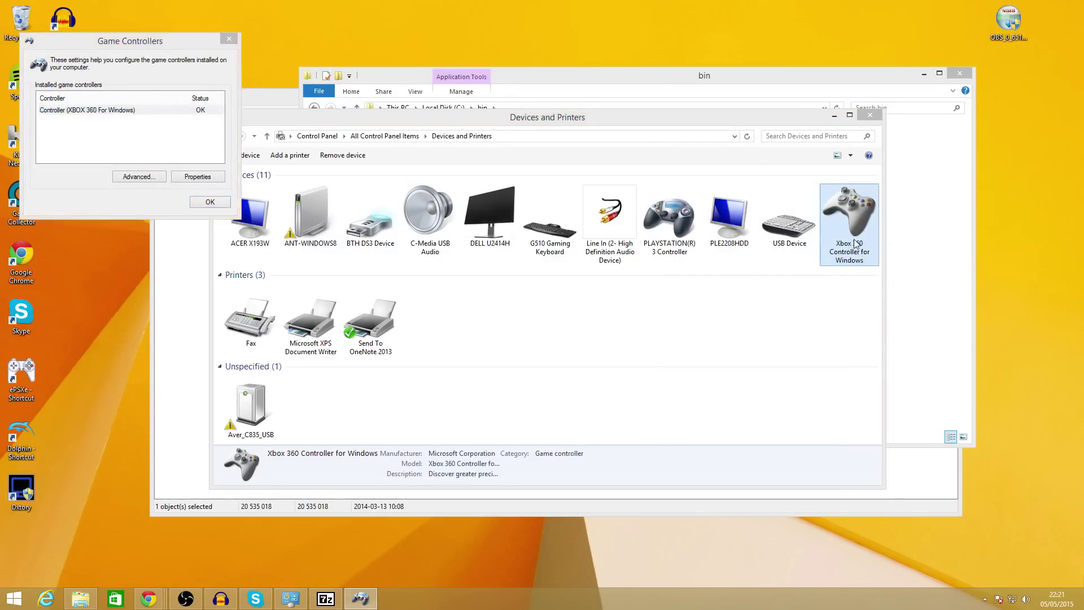
pyautogui.rightClick(854, 239)
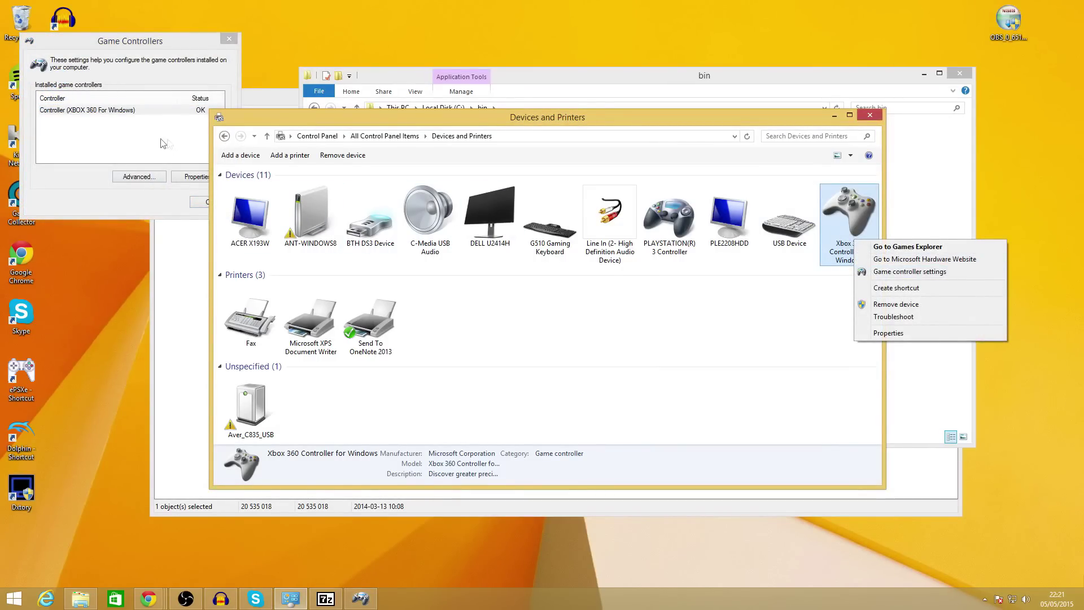
# - Confirm Controller (XBOX 360 For Windows) as preferred device and view its Properties Test page
pyautogui.click(150, 149)
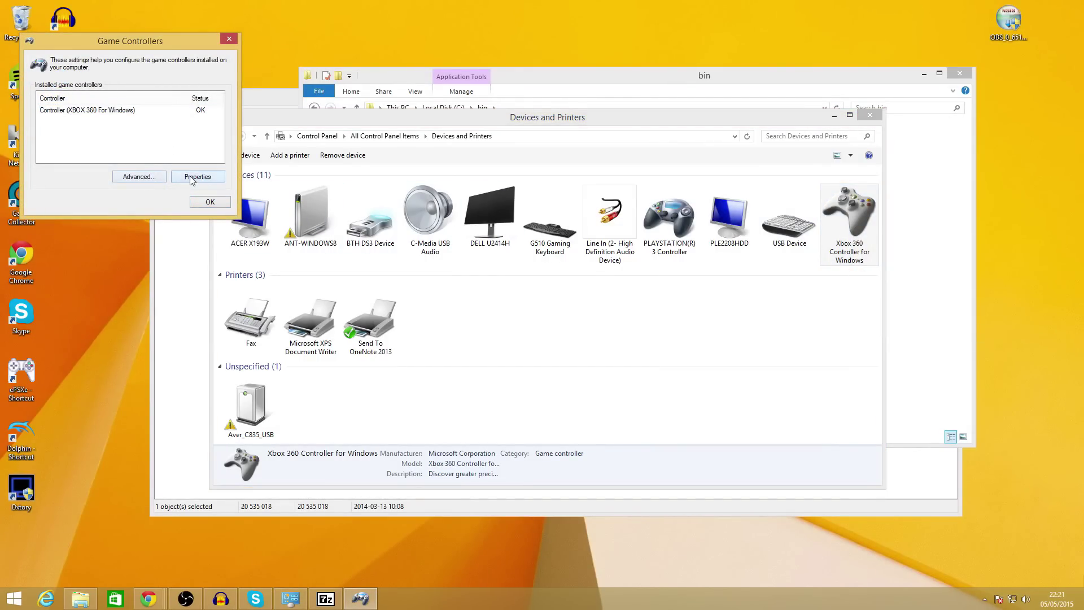
pyautogui.click(154, 179)
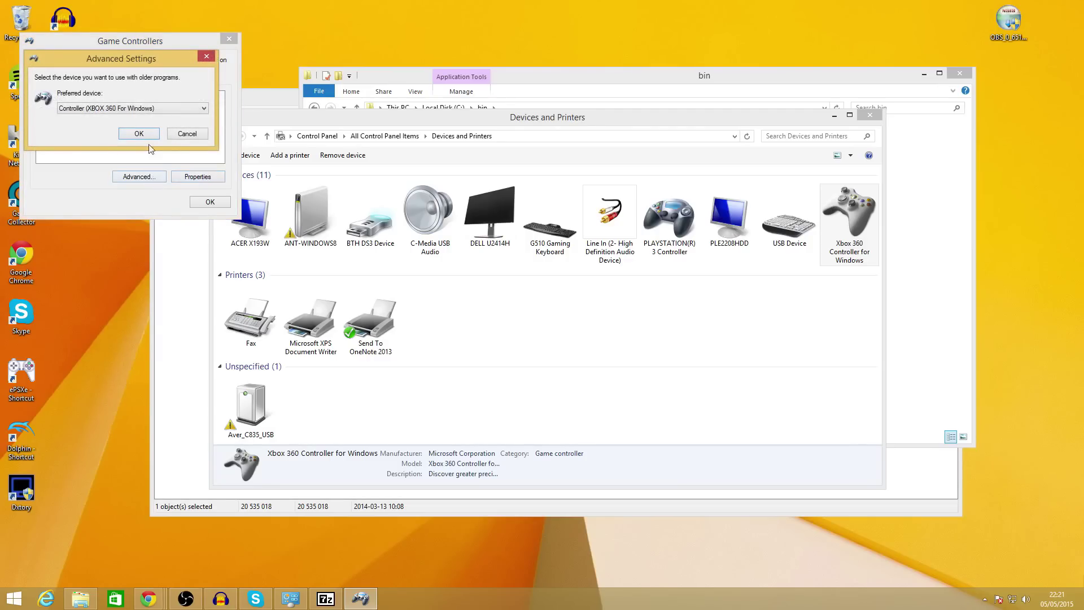
pyautogui.click(146, 138)
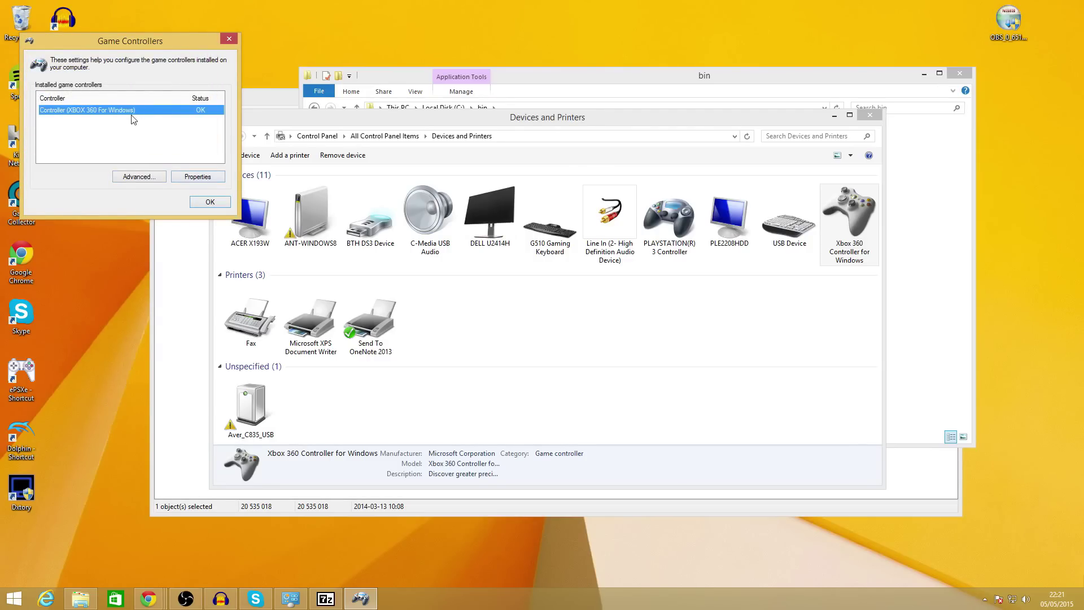
pyautogui.click(198, 180)
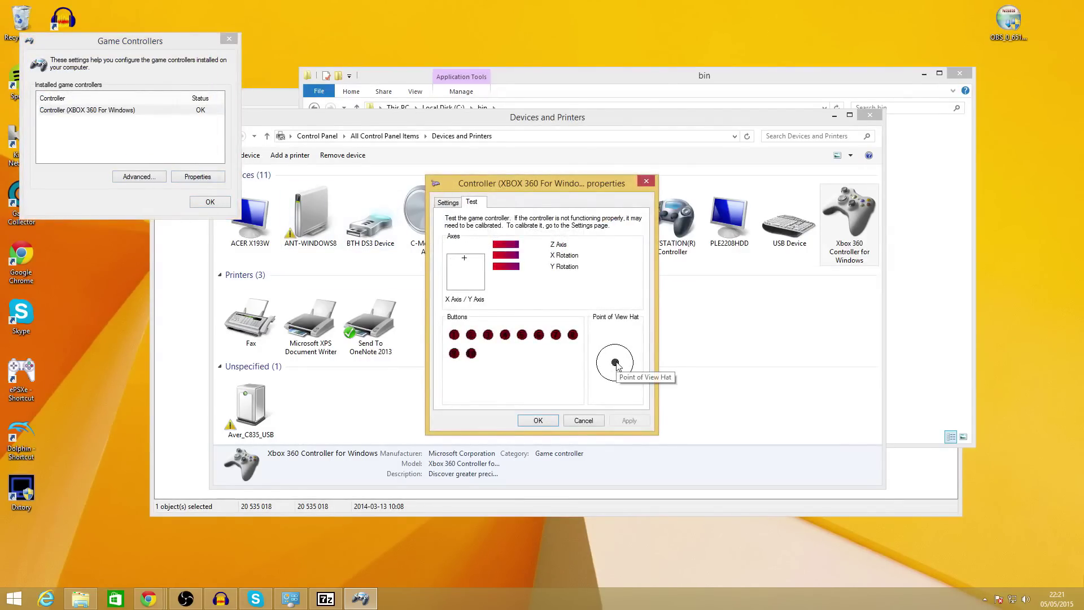